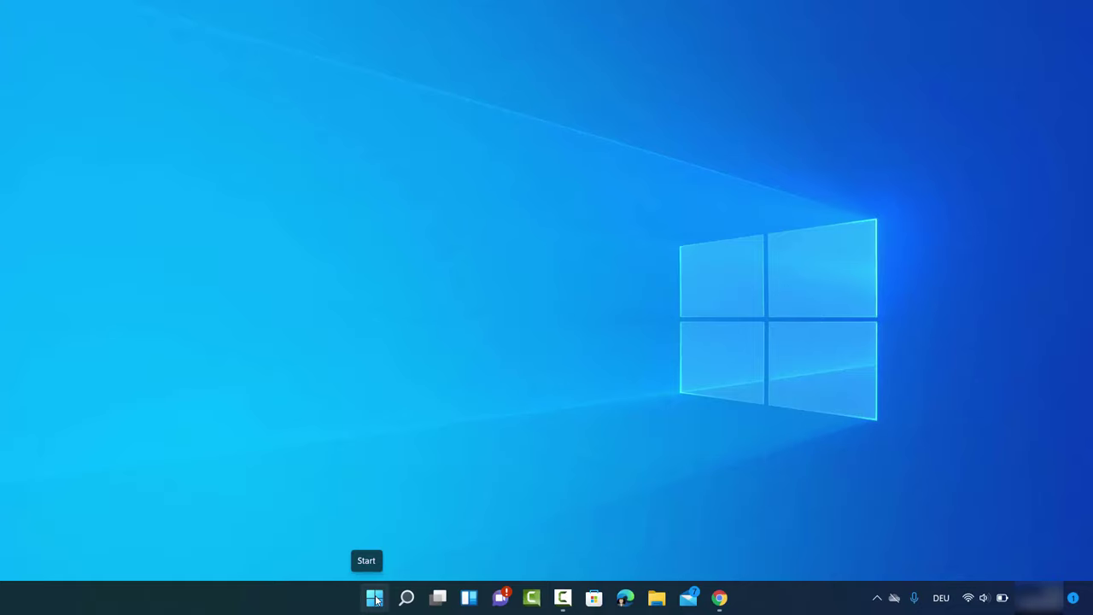
Launch Device Manager from the Start button's right-click menu and drag its window to the centre.
right_click(375, 600)
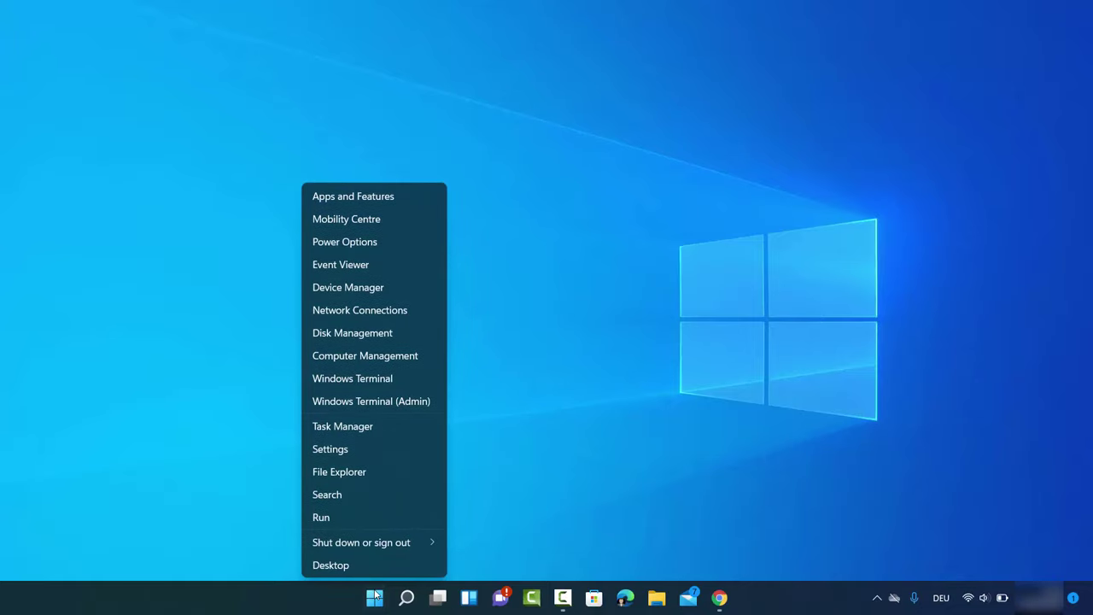
click(360, 292)
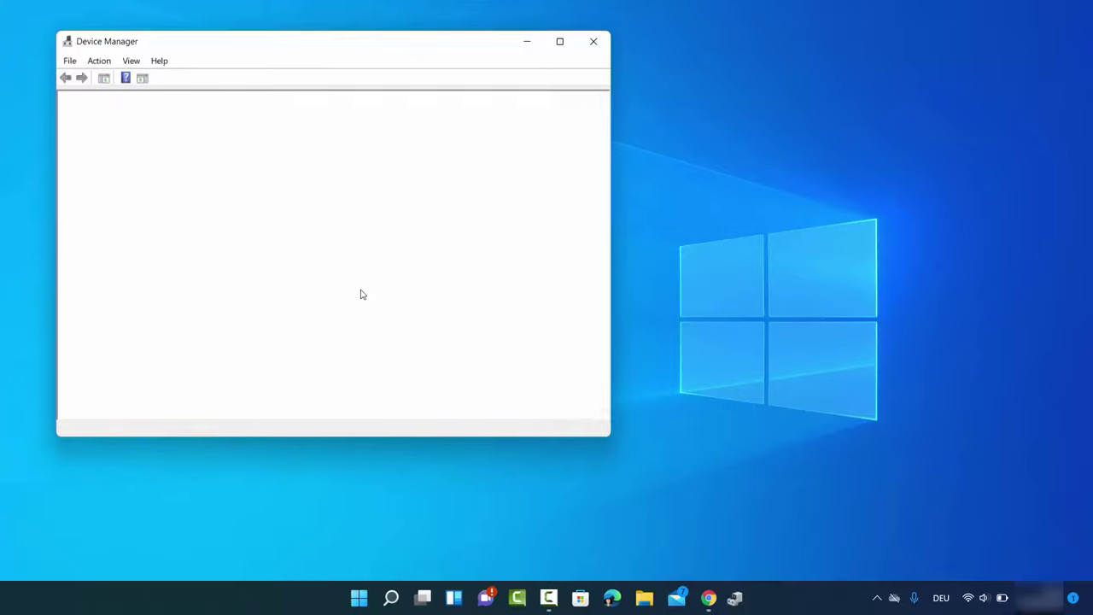
drag(400, 63, 628, 69)
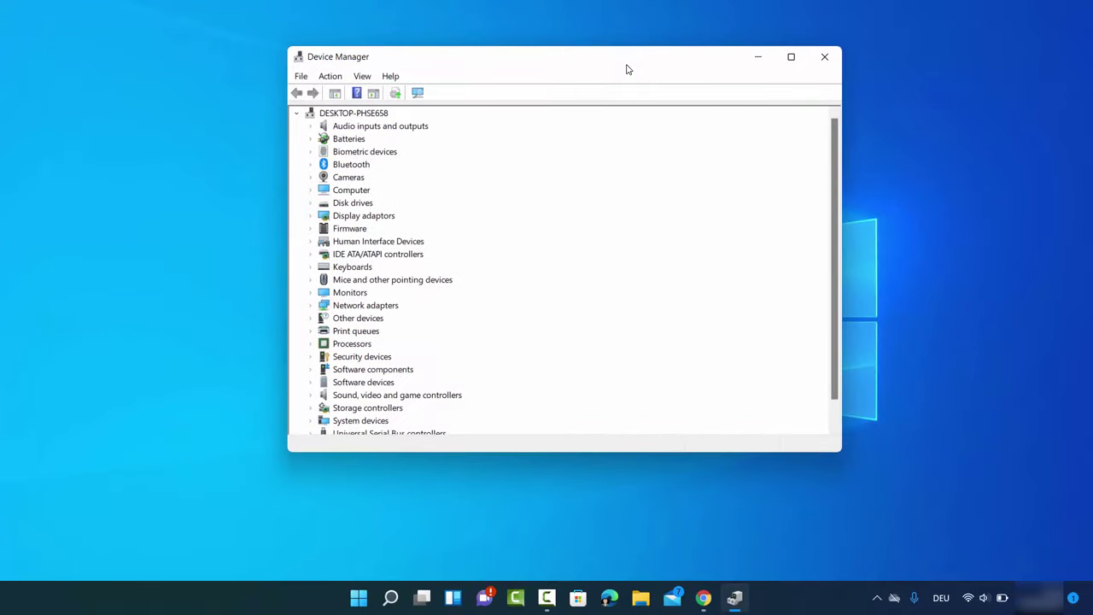
Expand Display adaptors to list the Intel(R) UHD Graphics 620 and NVIDIA GeForce MX130.
click(312, 216)
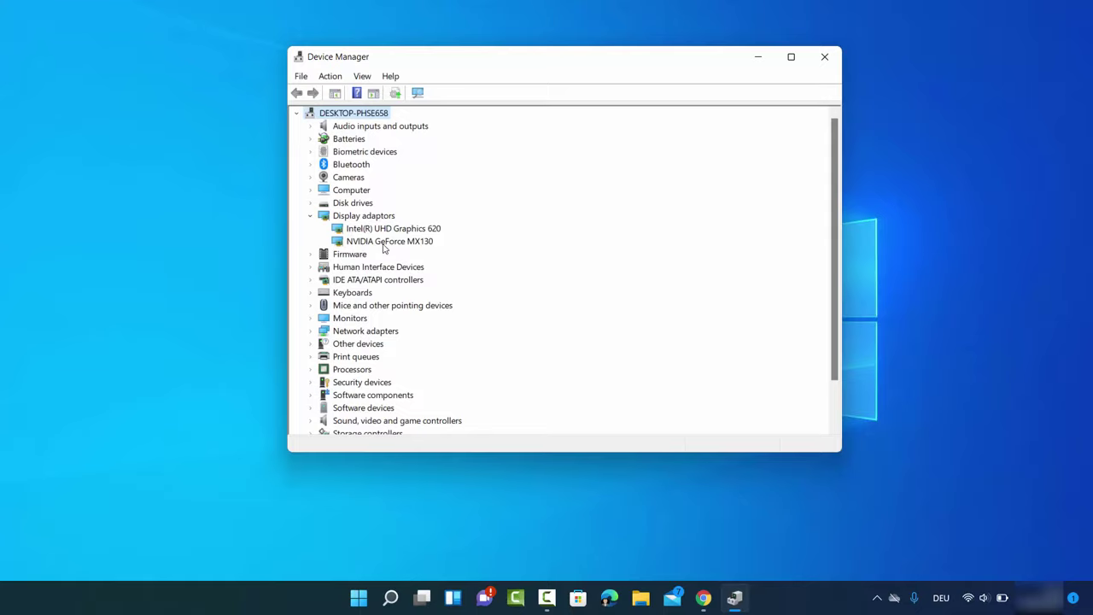
click(515, 500)
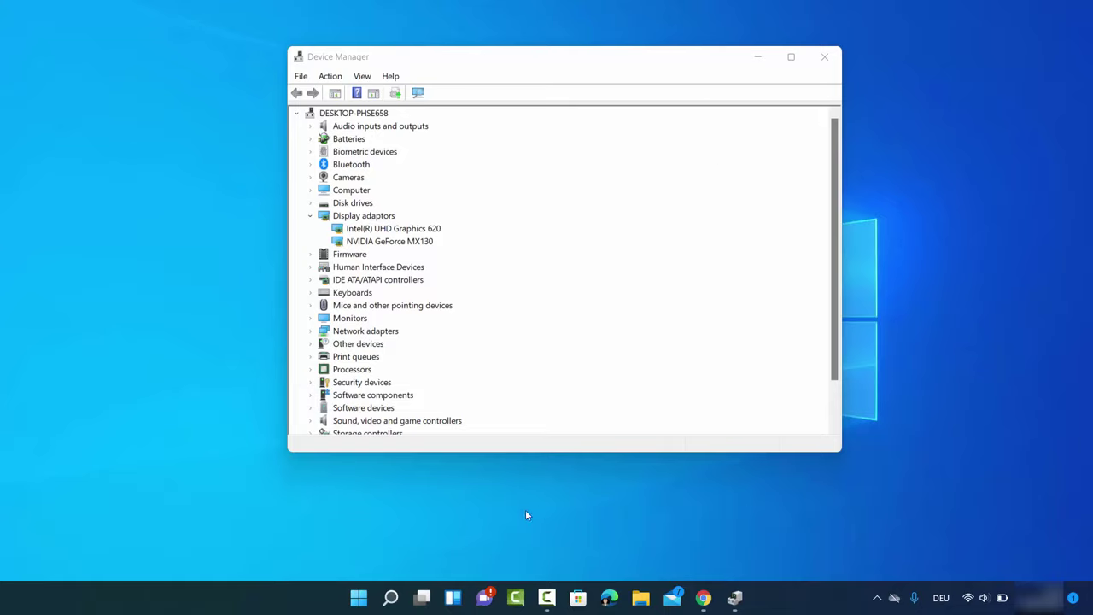
Open Task Manager via a Windows search for 'task' and switch to its Performance page.
right_click(359, 600)
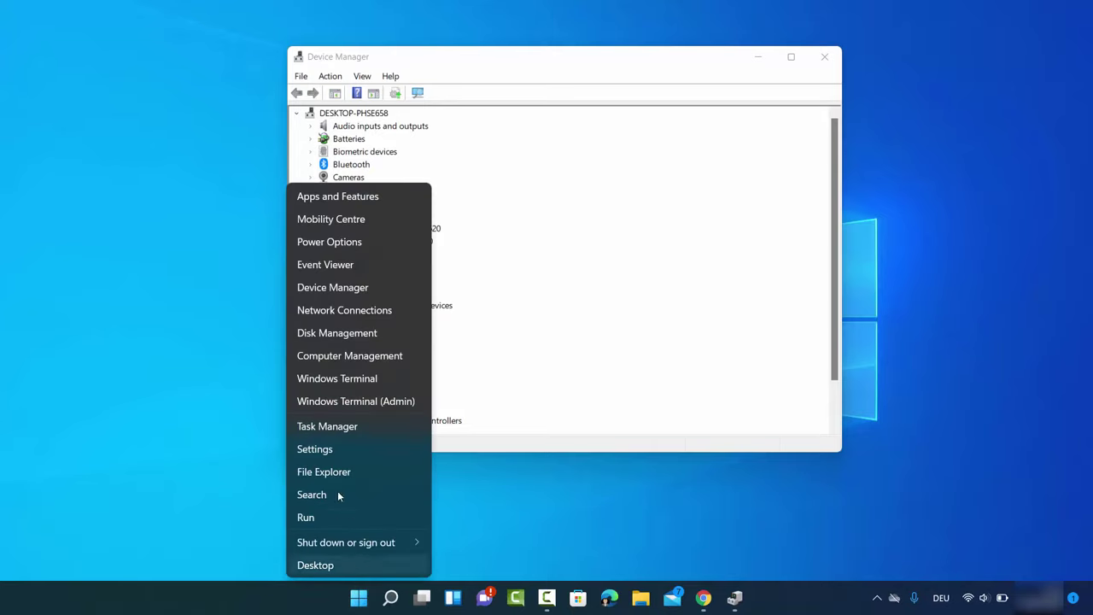
click(334, 429)
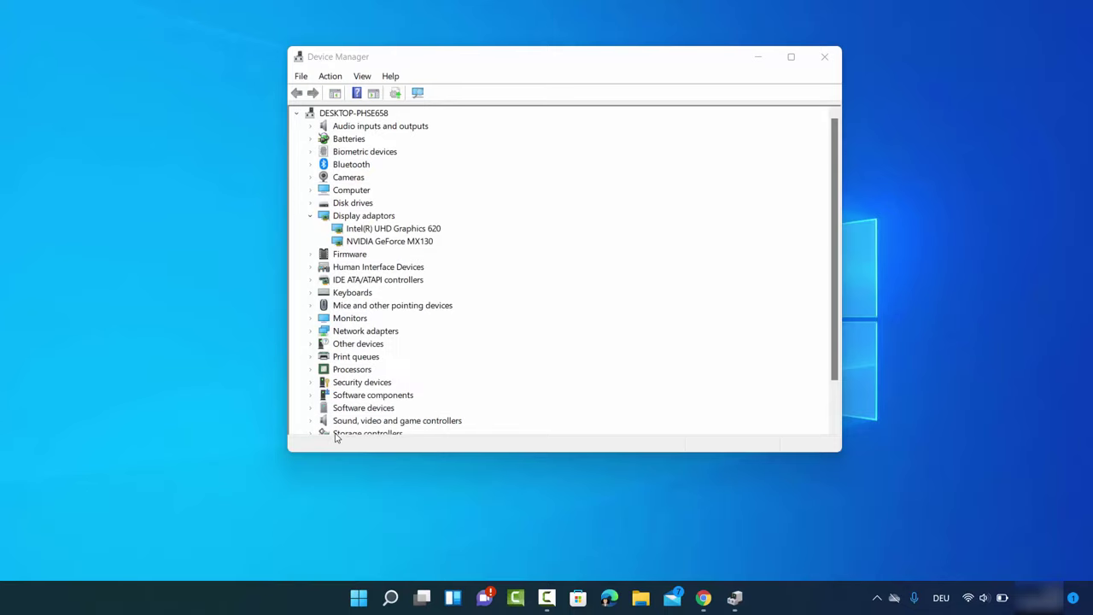
click(374, 598)
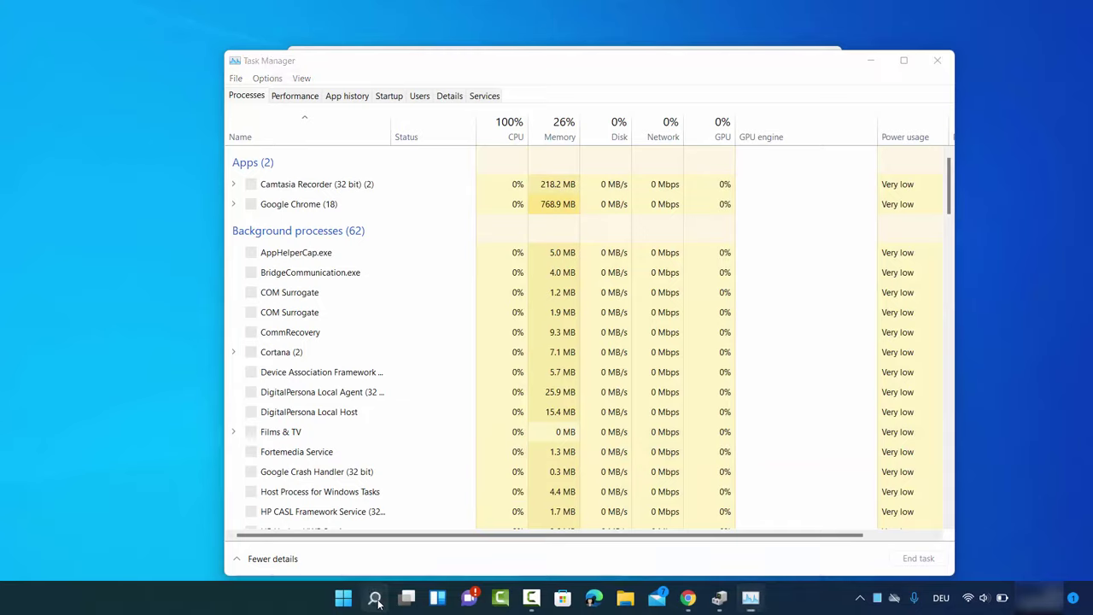
text(task)
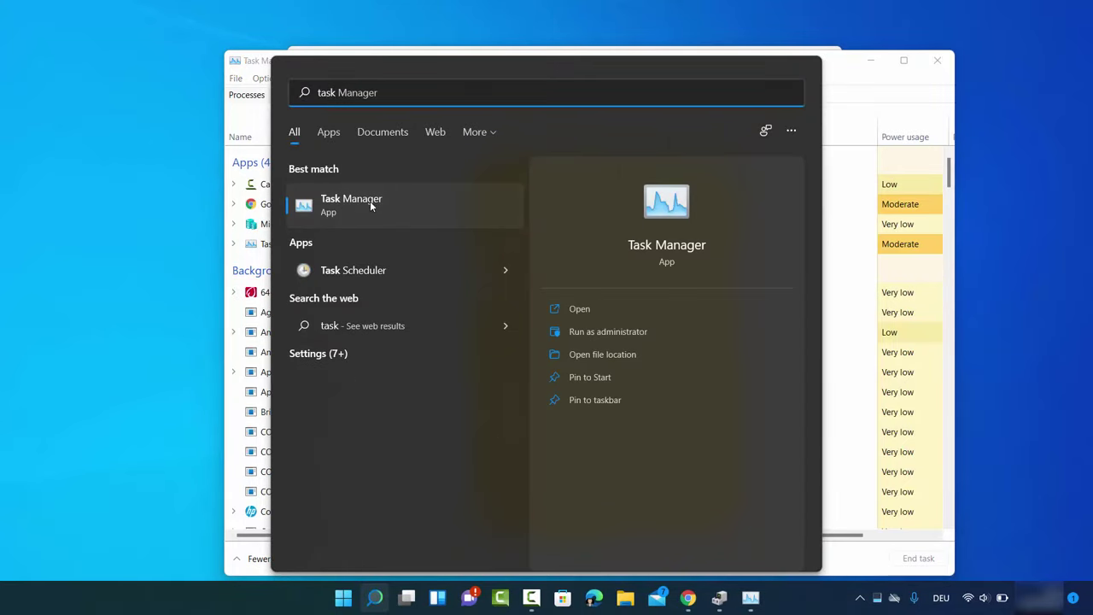
click(855, 85)
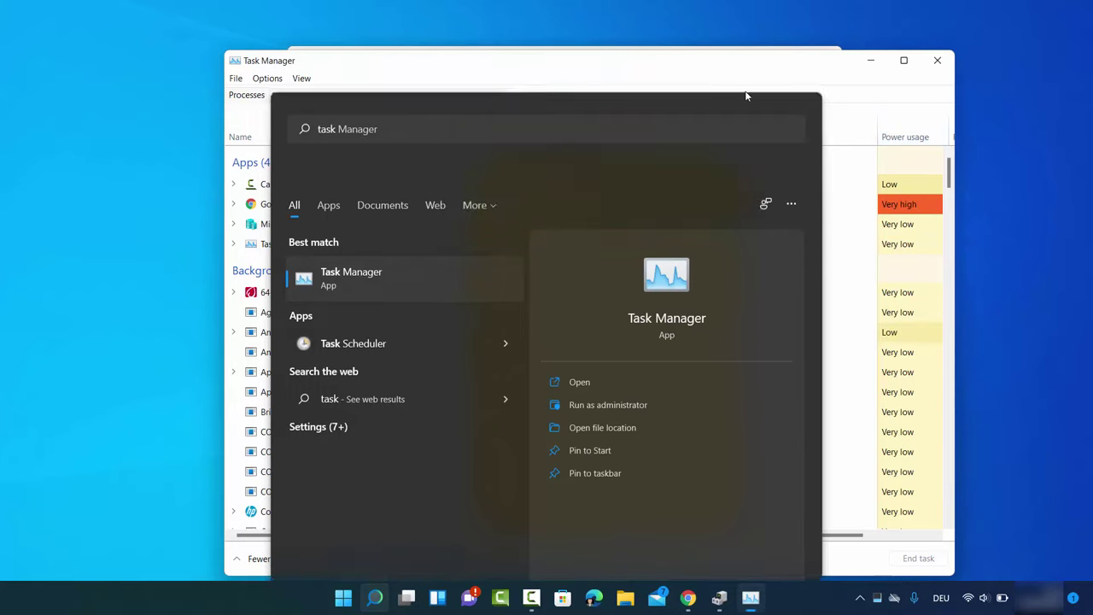
click(295, 96)
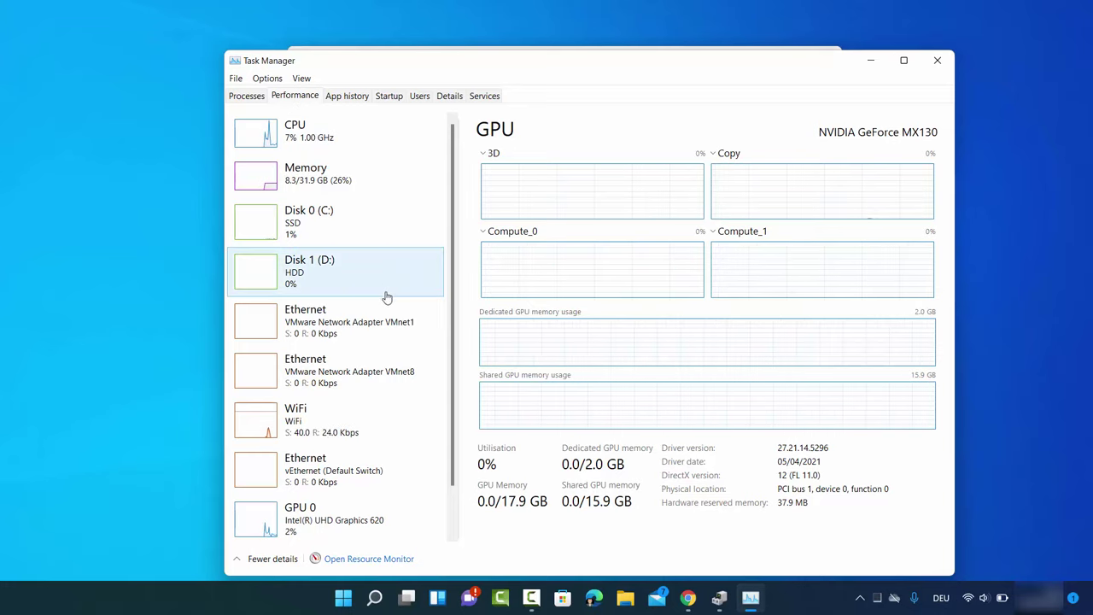
View GPU 0 (Intel UHD Graphics 620) and GPU 1 (NVIDIA GeForce MX130) details, then close Task Manager.
scroll(383, 304, down, 2)
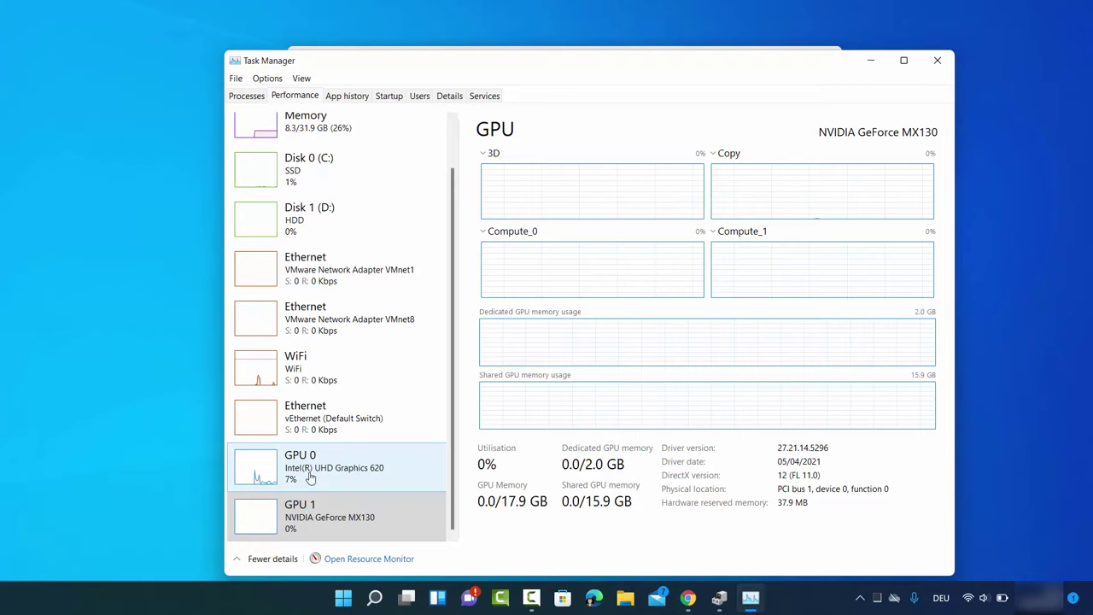
click(332, 477)
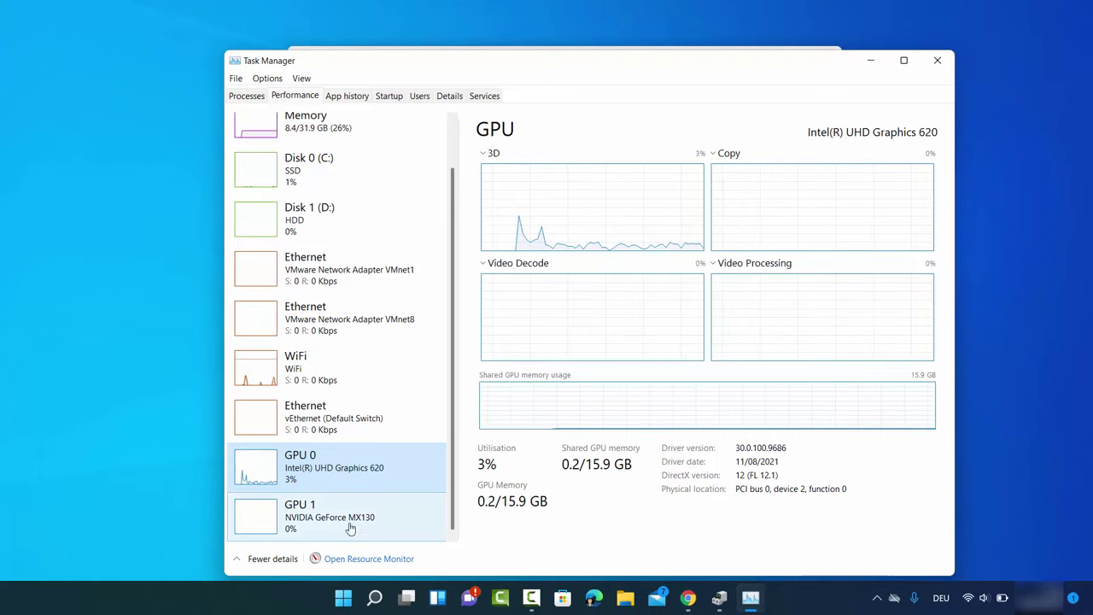
click(306, 520)
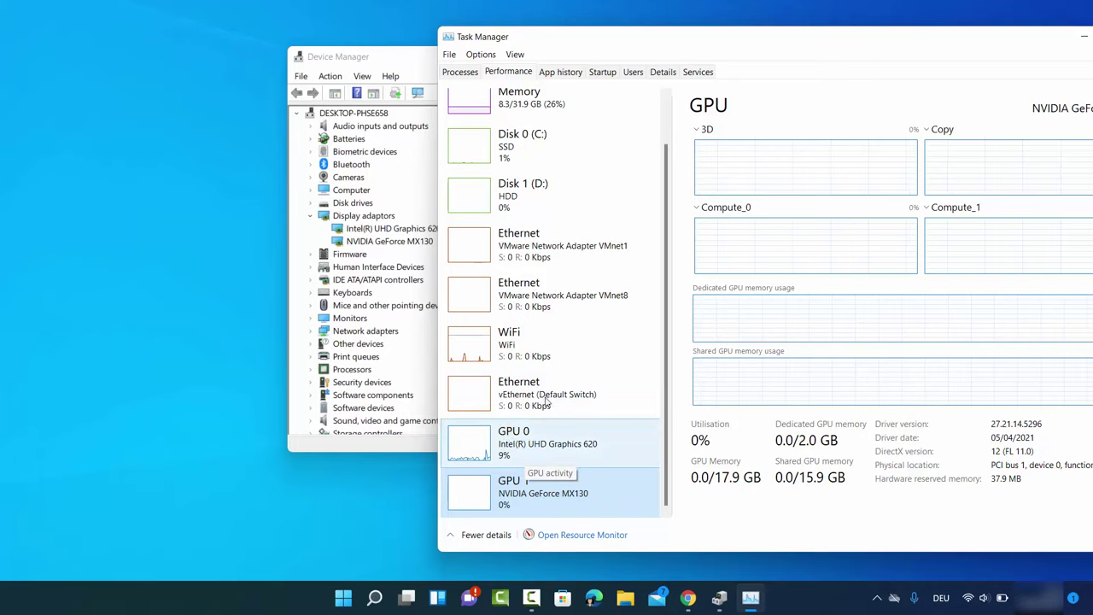
drag(851, 48, 657, 51)
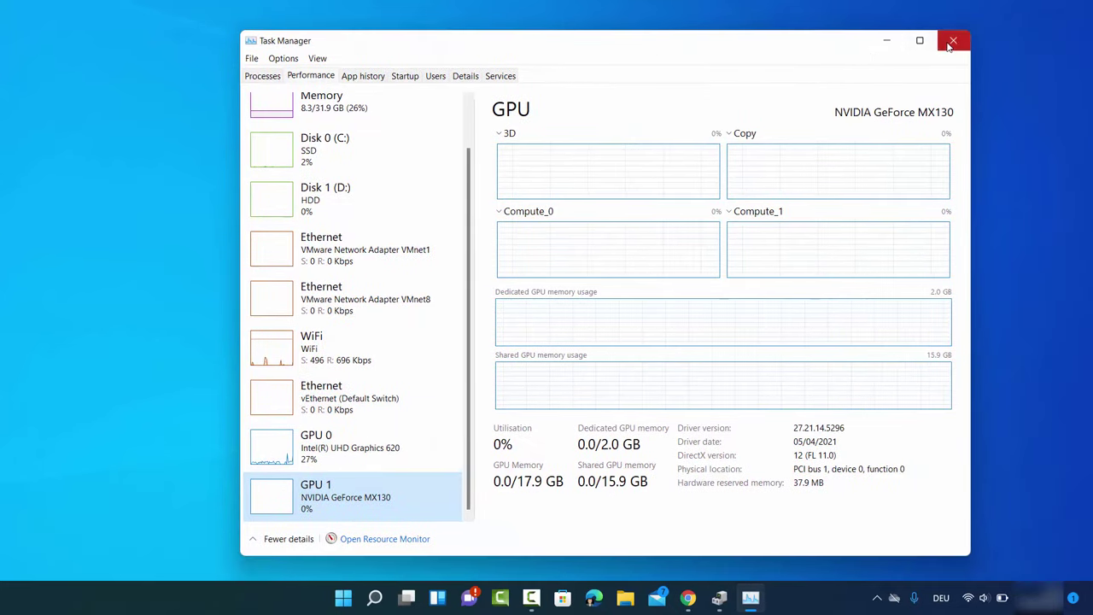
click(956, 40)
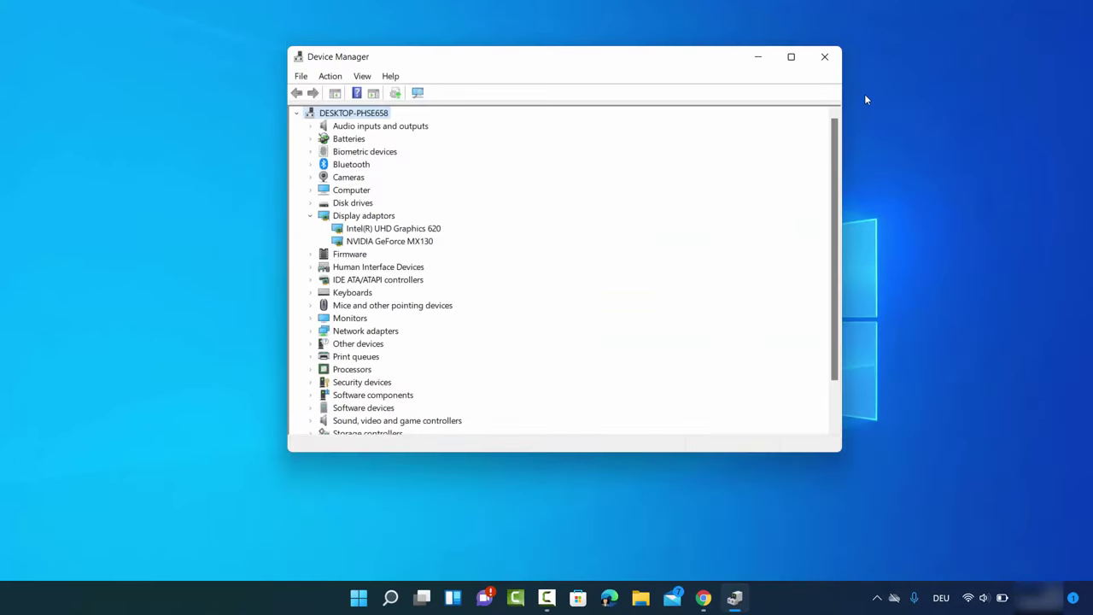
Close Device Manager, then launch dxdiag from the Run box in the Win+X menu.
click(825, 58)
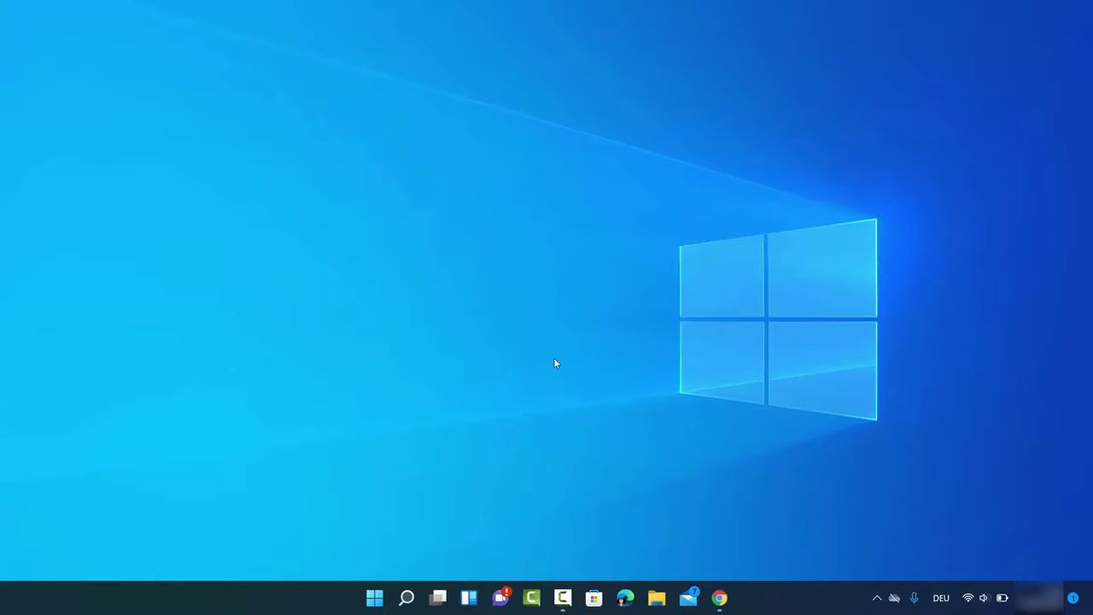
right_click(376, 598)
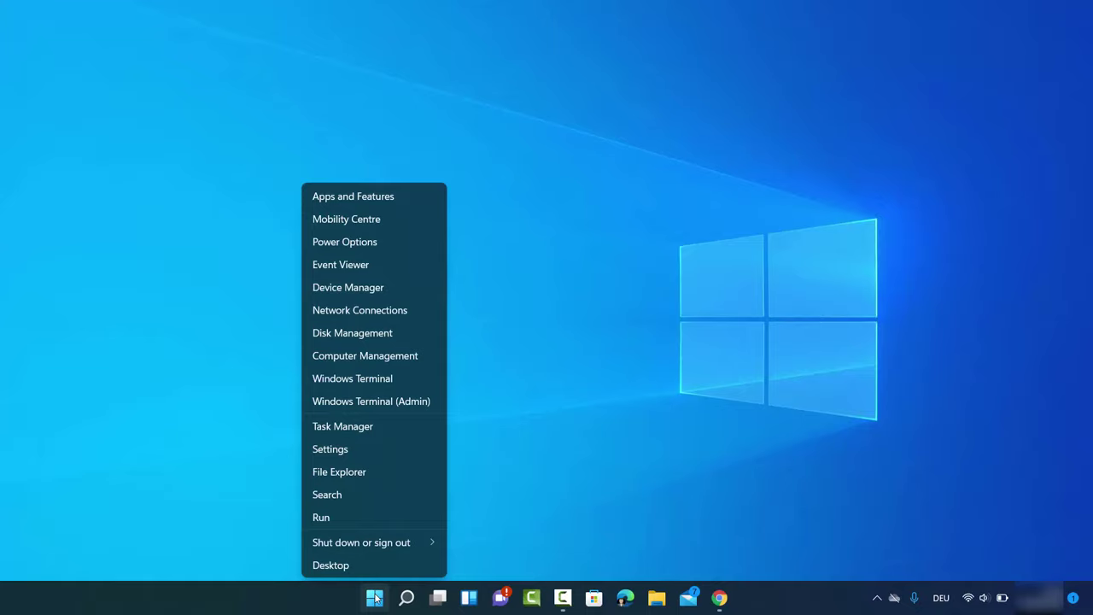
click(330, 516)
drag(194, 440, 399, 407)
click(315, 469)
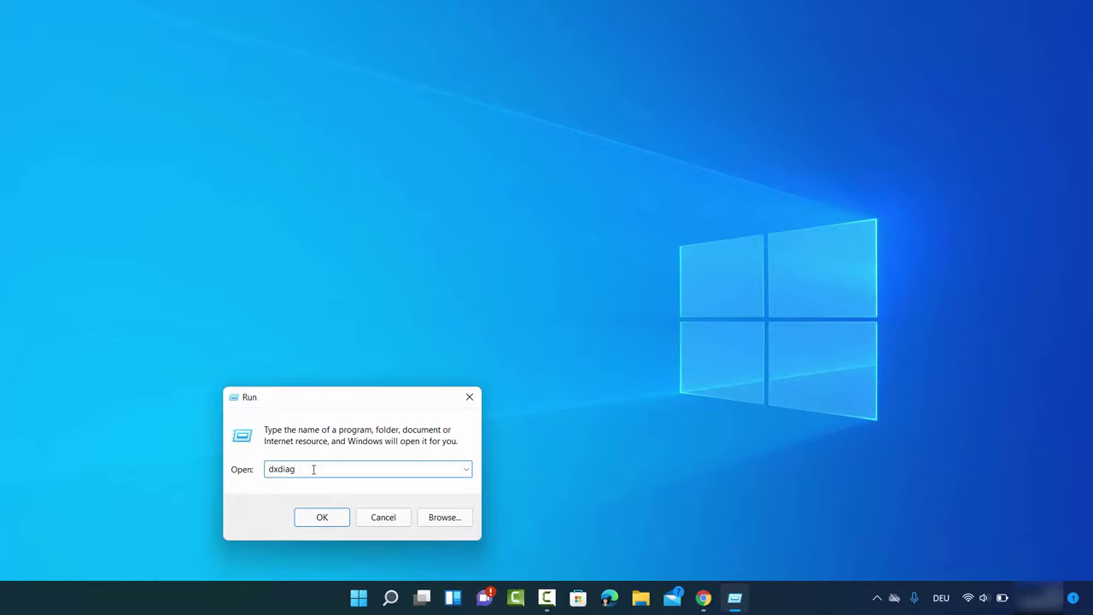
click(313, 517)
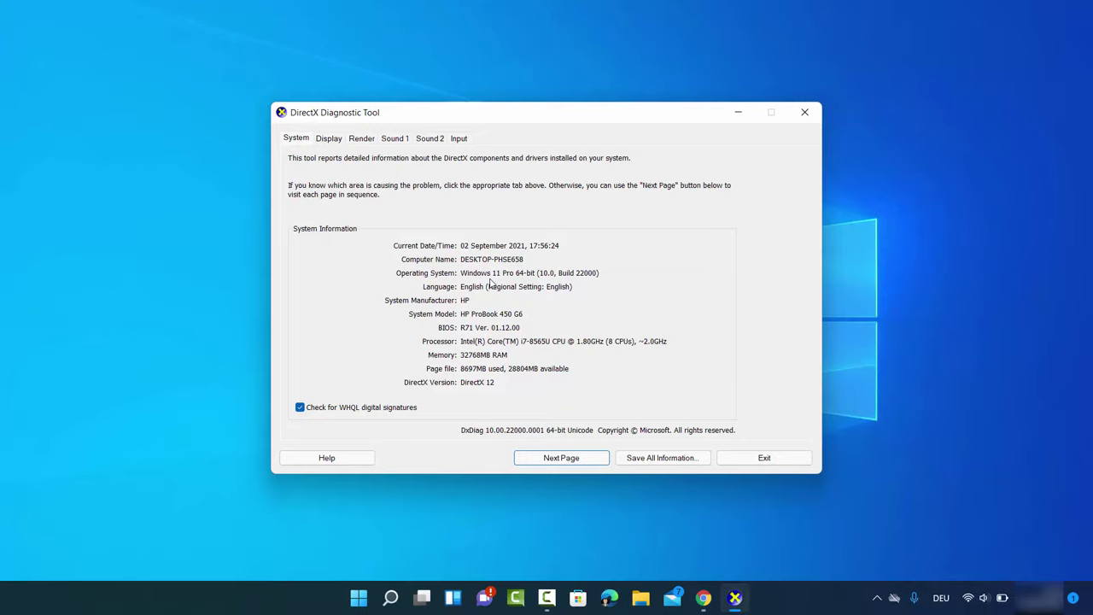
Check the Display page for Intel UHD Graphics 620, then the Render page for NVIDIA GeForce MX130.
click(327, 139)
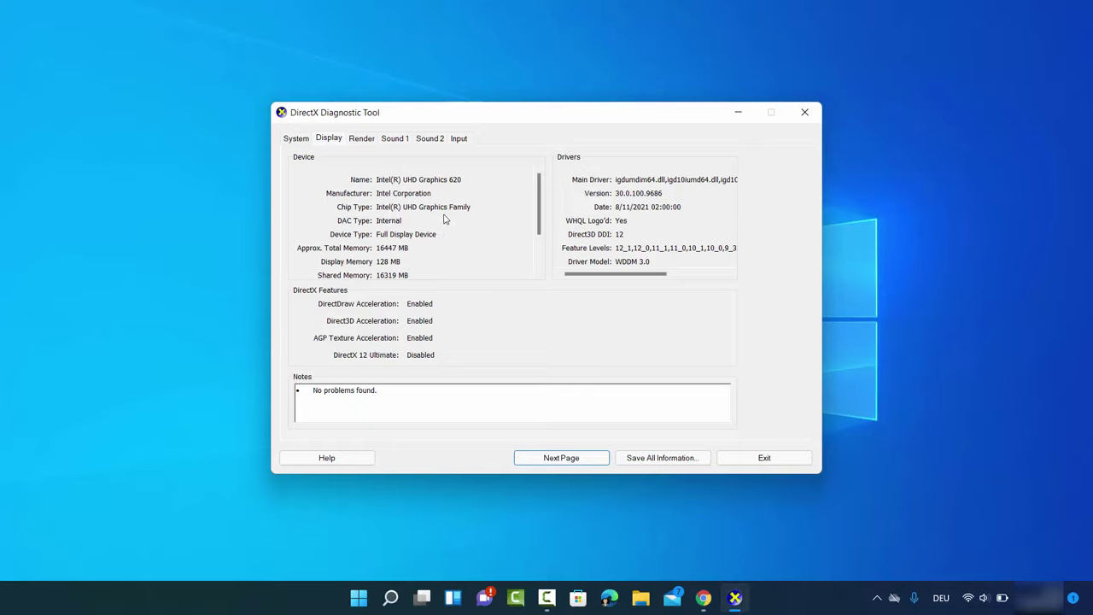
click(361, 141)
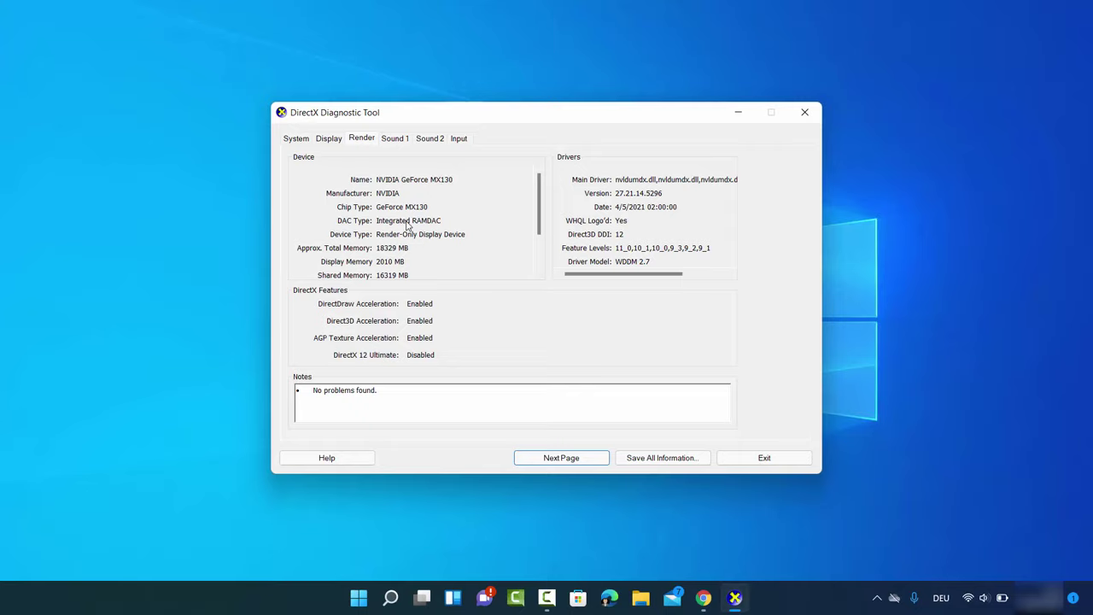
Scroll through the NVIDIA GeForce MX130 render details and exit the DirectX Diagnostic Tool.
scroll(539, 229, down, 2)
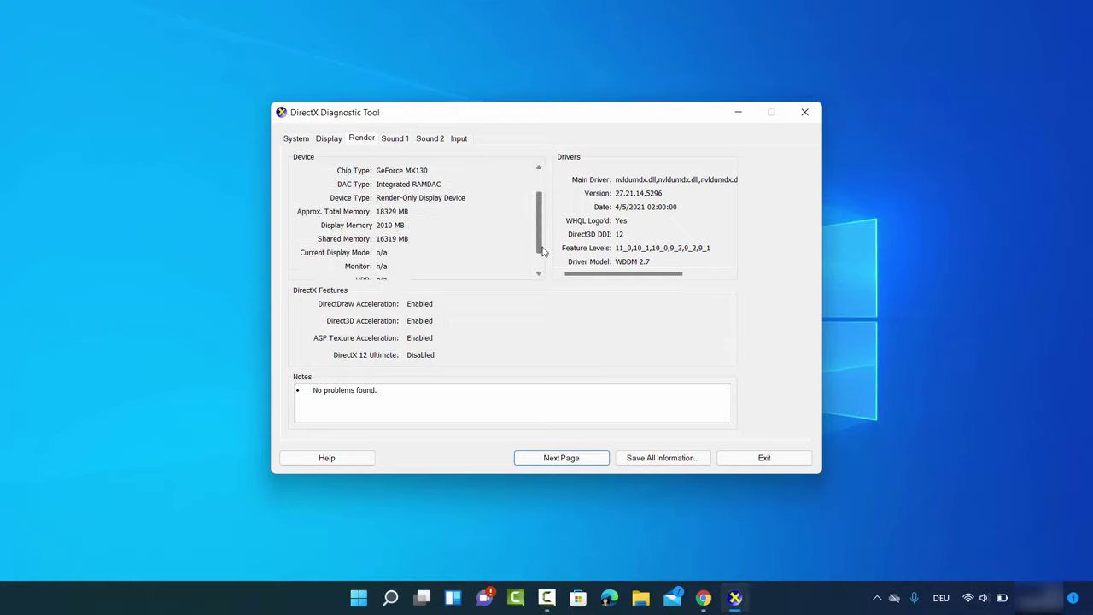
scroll(539, 229, up, 2)
scroll(539, 229, down, 1)
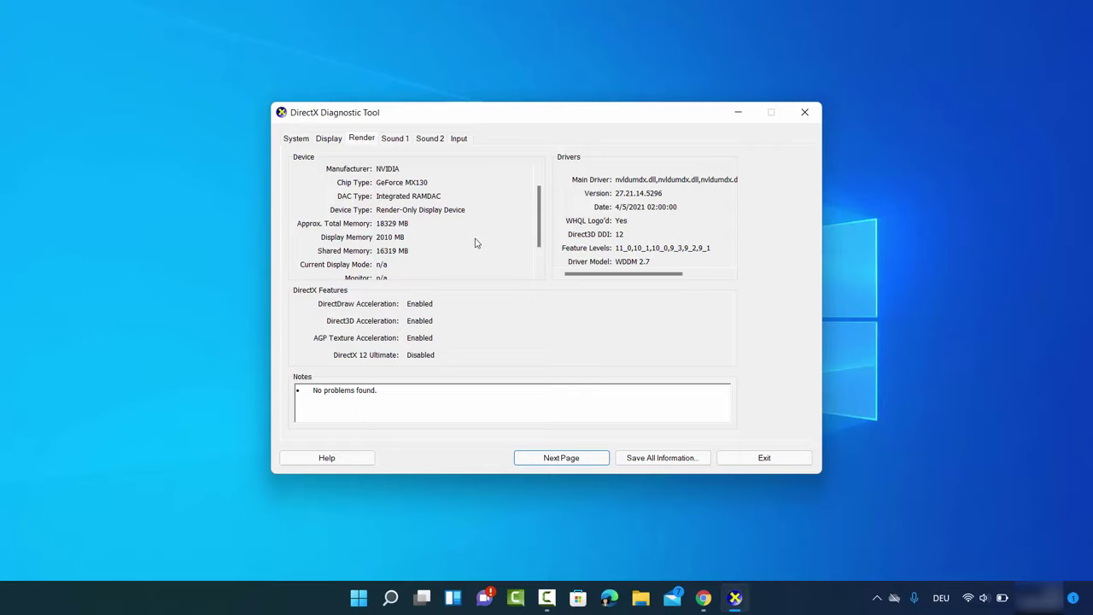
click(764, 459)
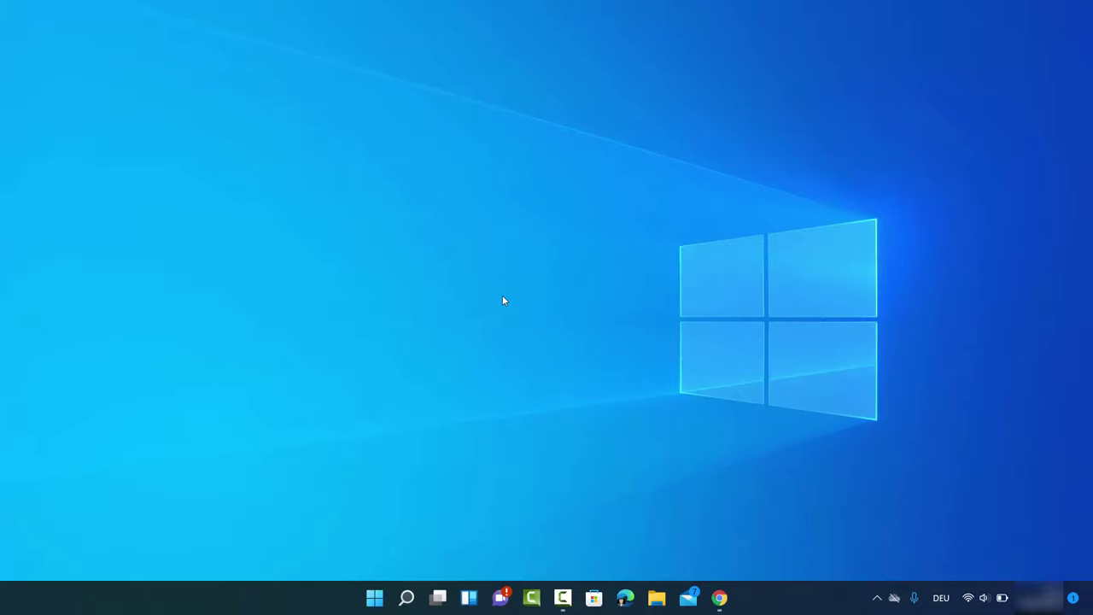
right_click(503, 300)
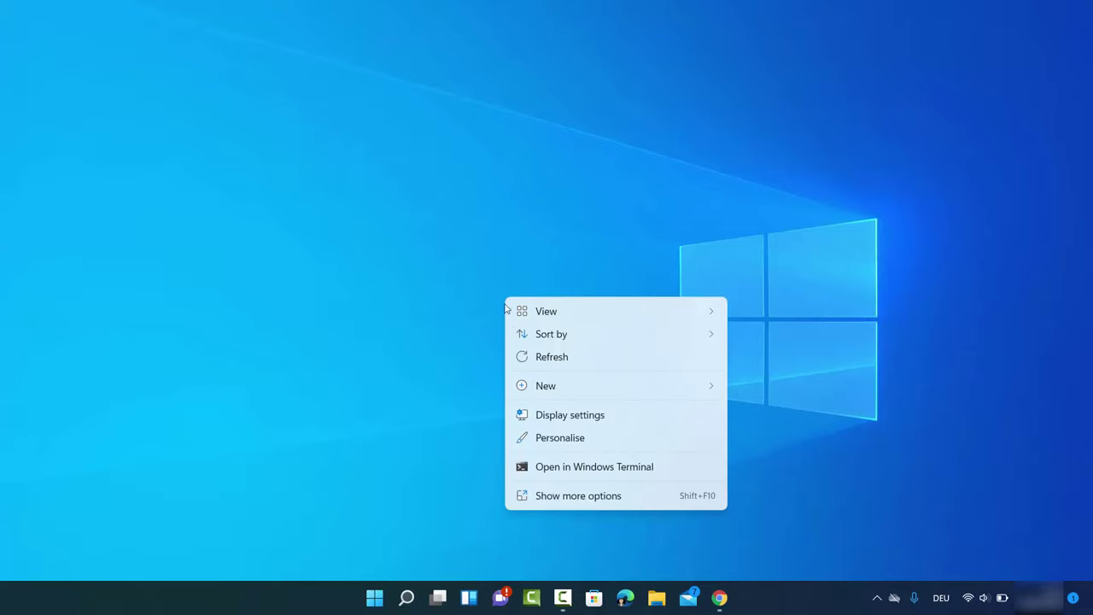
Open Display settings from the desktop menu and scroll down to Related settings.
click(552, 419)
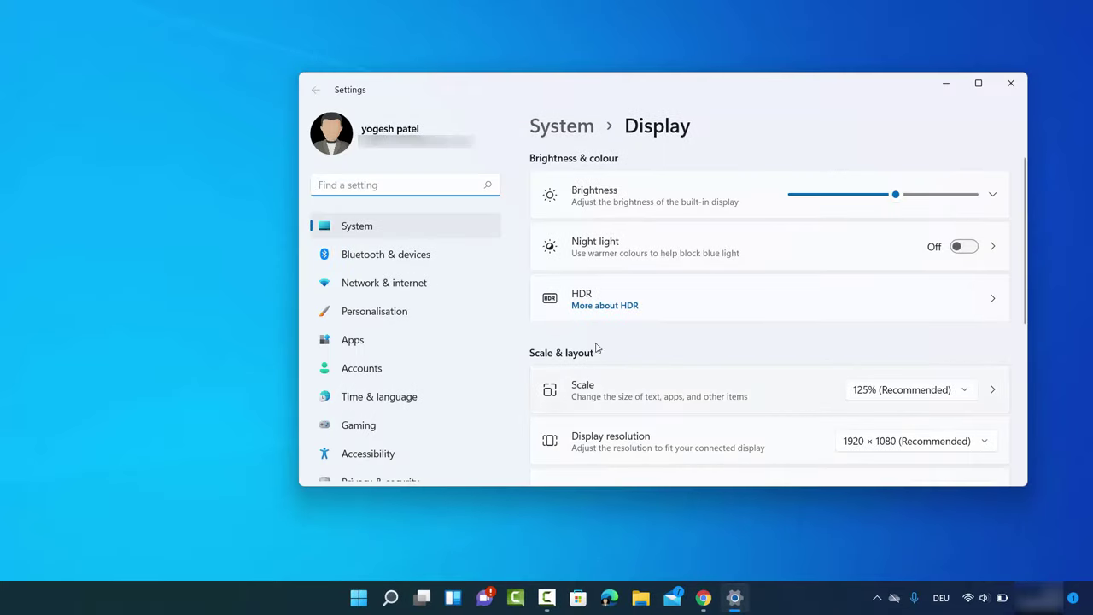
scroll(623, 303, down, 5)
scroll(623, 314, down, 1)
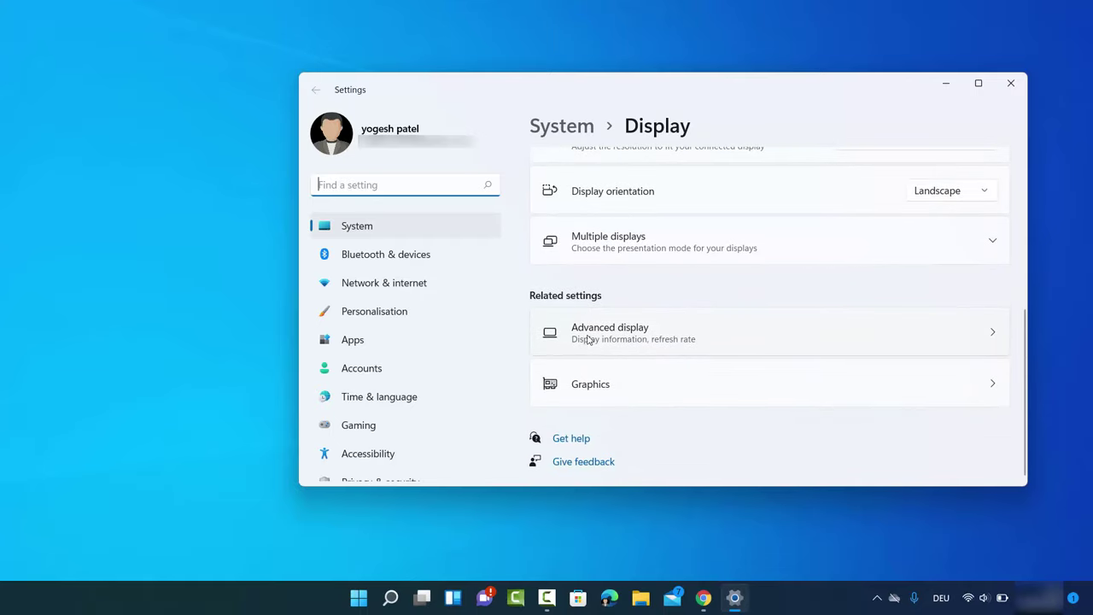
Open Advanced display, keep Display 1: Internal Display, and open its Intel UHD Graphics 620 adapter properties.
click(613, 339)
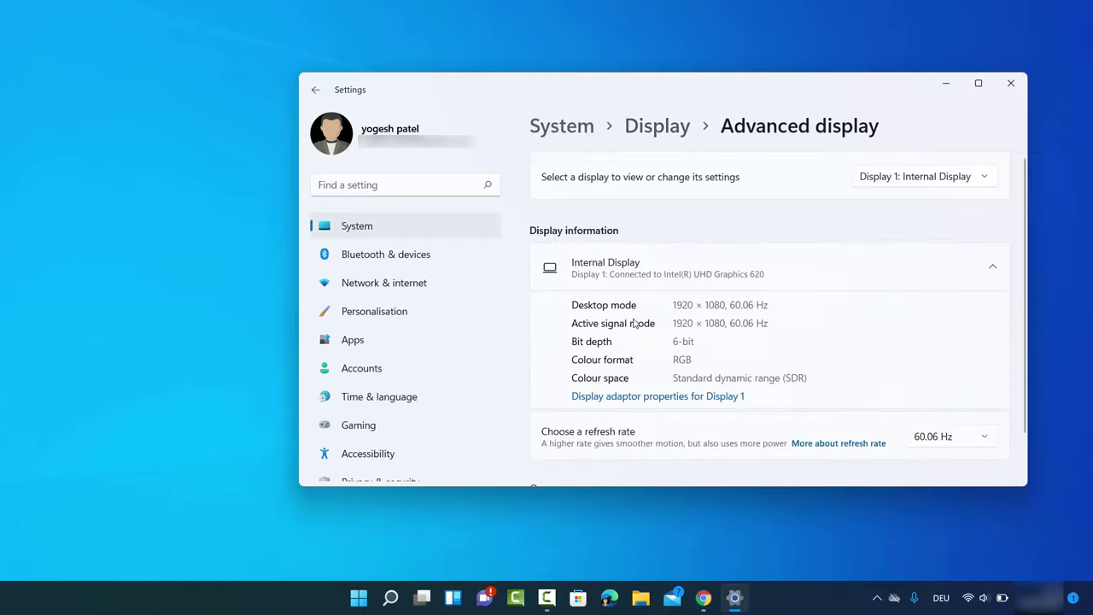
click(911, 179)
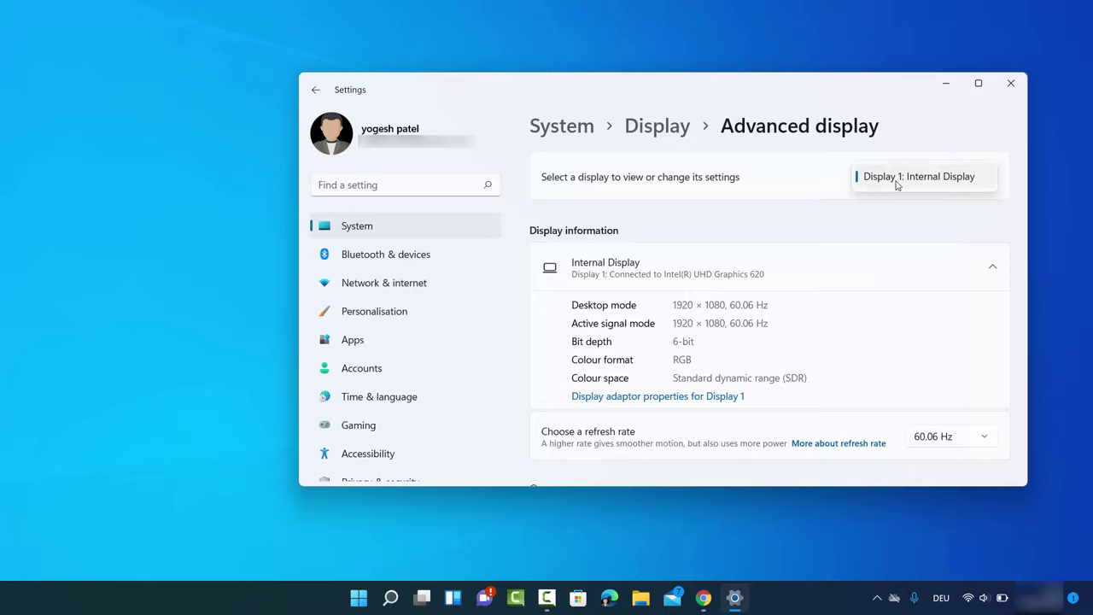
click(866, 207)
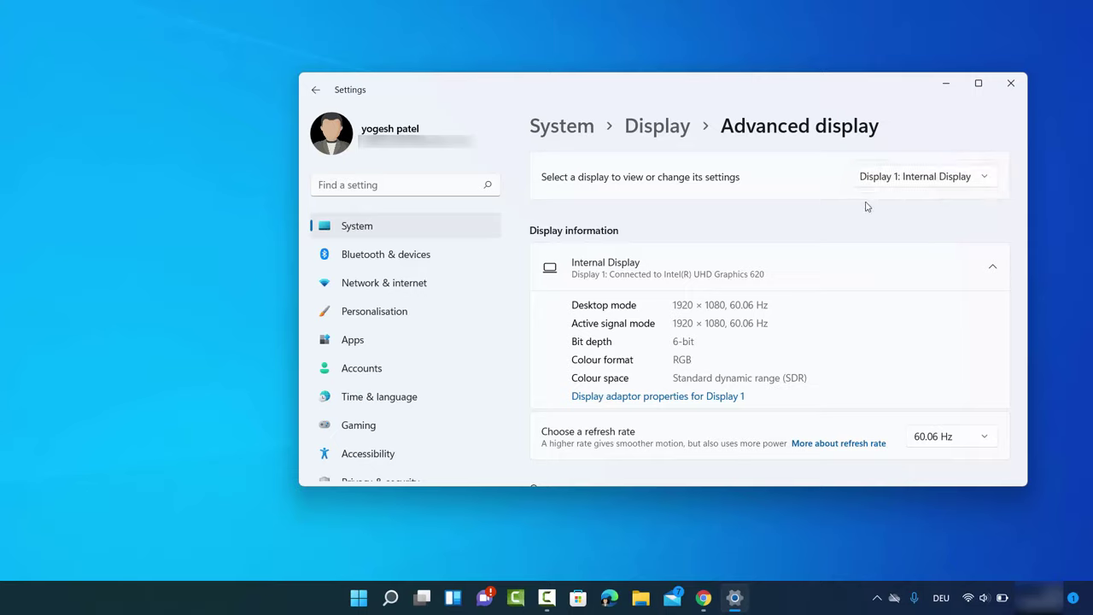
click(651, 397)
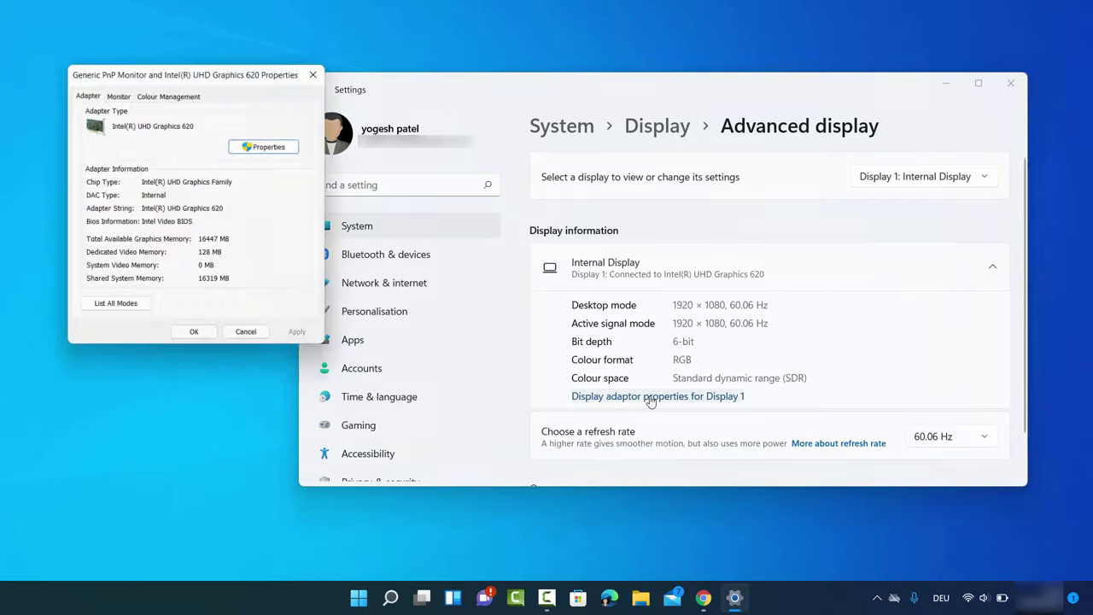
drag(206, 76, 702, 155)
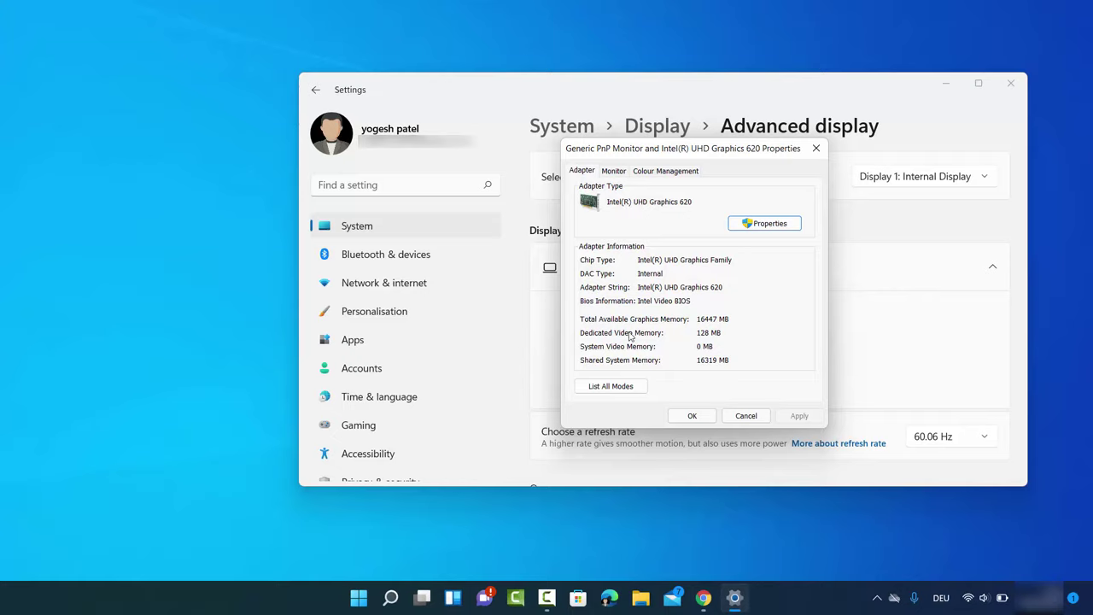
click(743, 415)
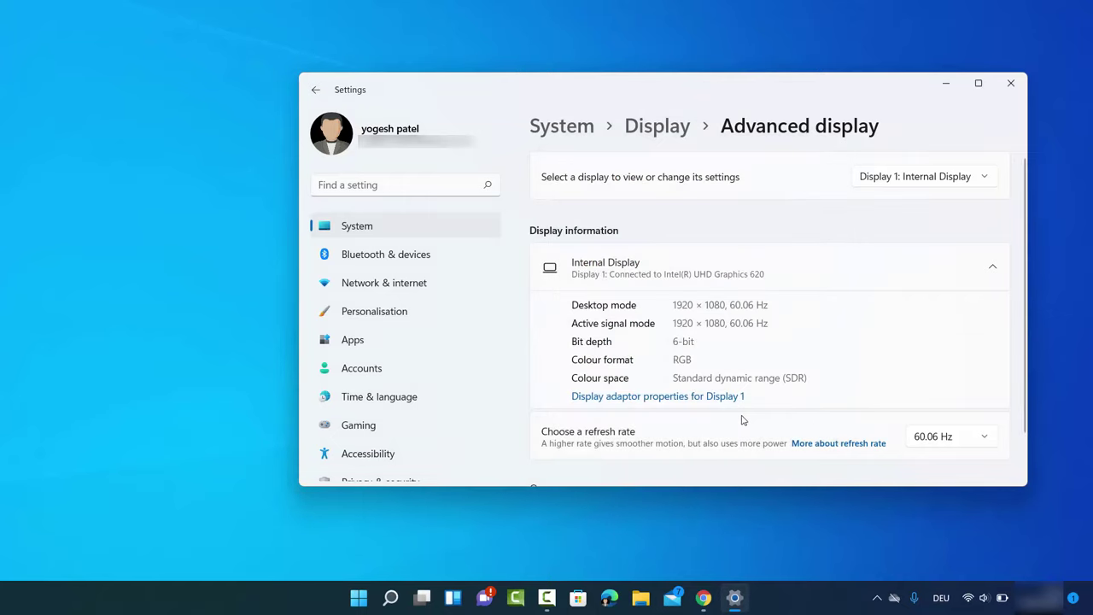